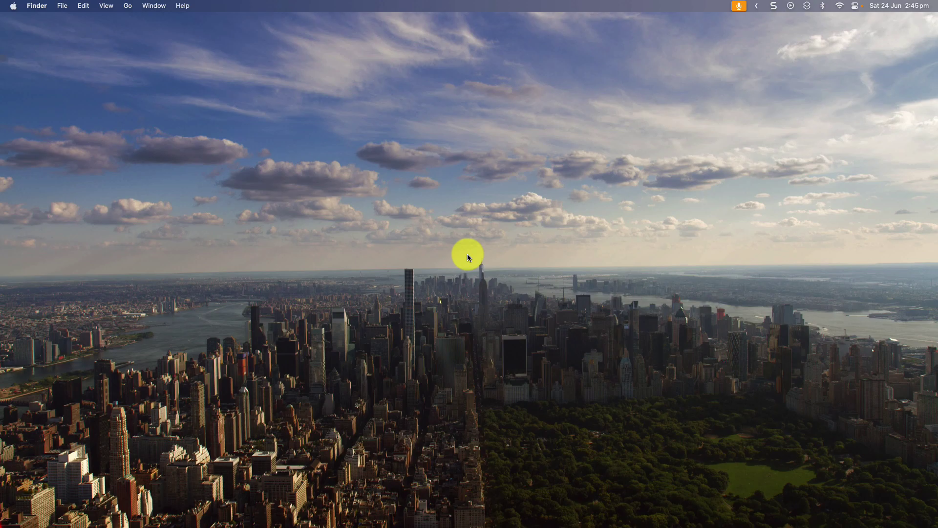
Step: Switch from the Finder desktop to the browser showing the Google Workspace collaboration article
key(ctrl+Right)
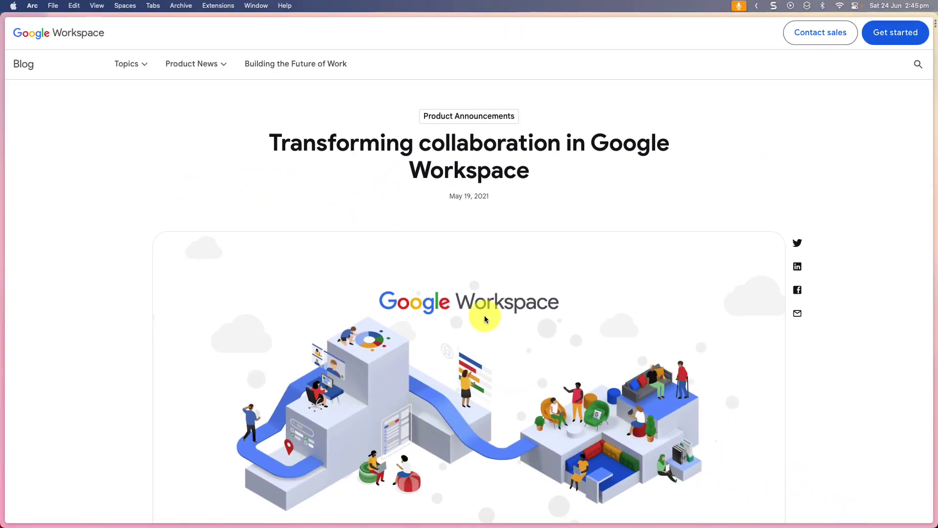
scroll(485, 315, down, 10)
scroll(485, 315, down, 2)
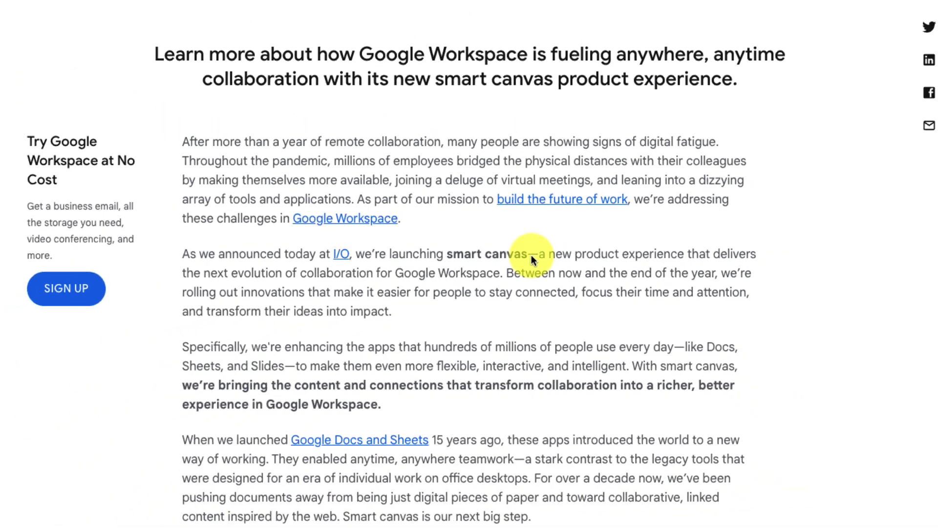
mouse_move(12, 116)
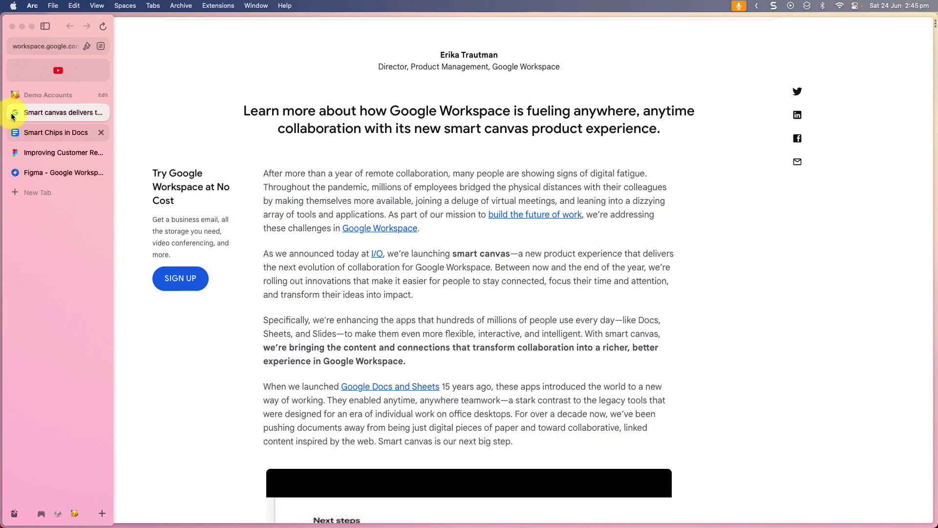
Step: Insert a date smart chip set to 29 June 2023 at the top of the Smart Chips in Docs page
click(49, 133)
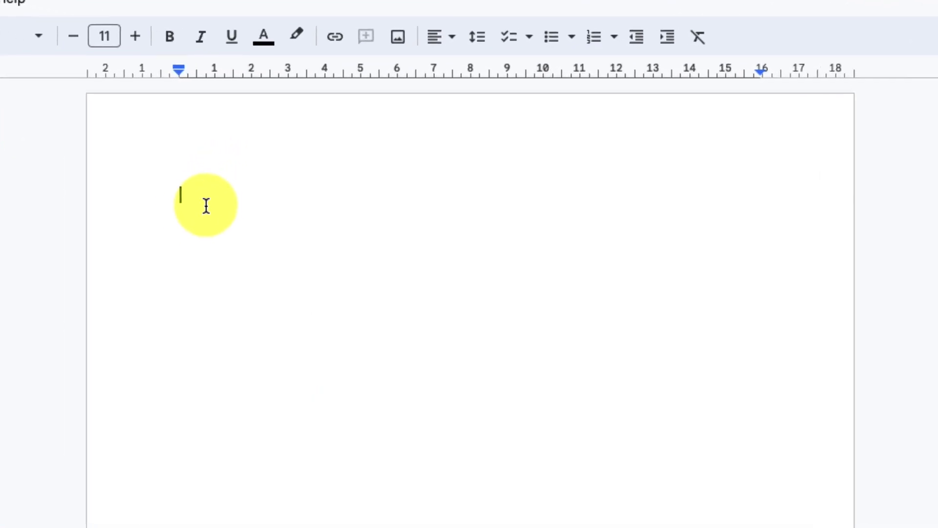
click(162, 228)
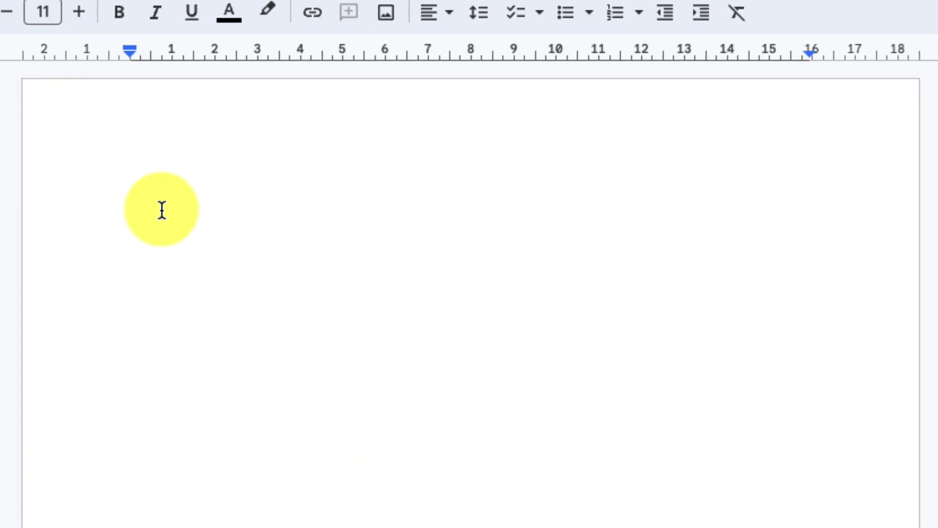
text(@)
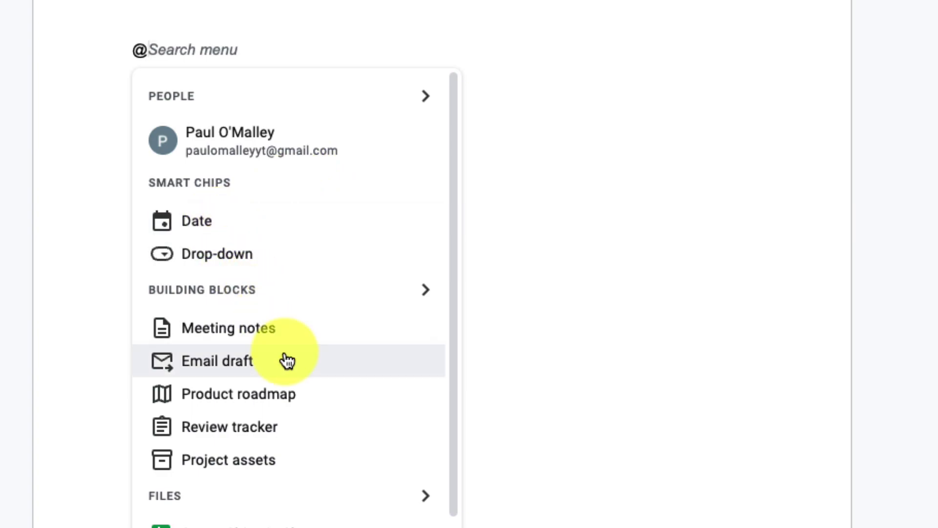
click(221, 230)
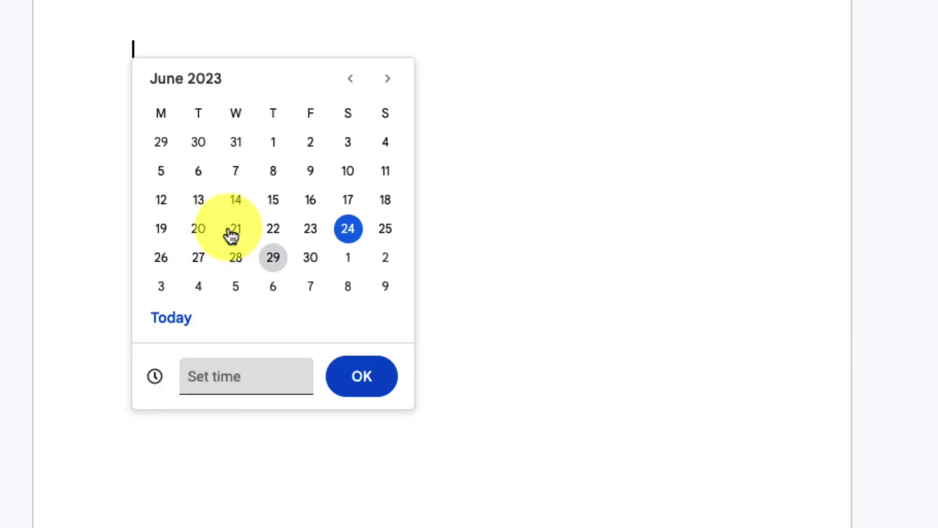
click(275, 259)
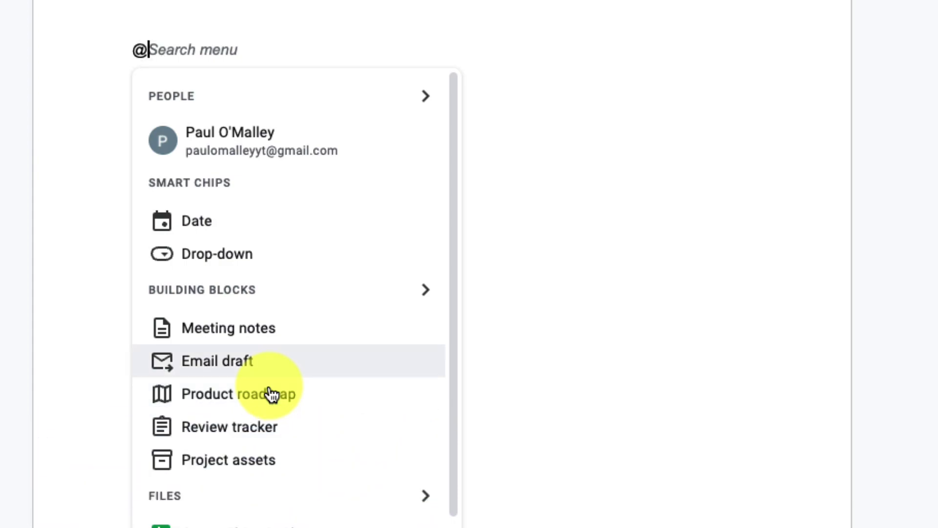
Step: Insert an Email draft block and move through its Cc, Subject and message body fields
click(216, 363)
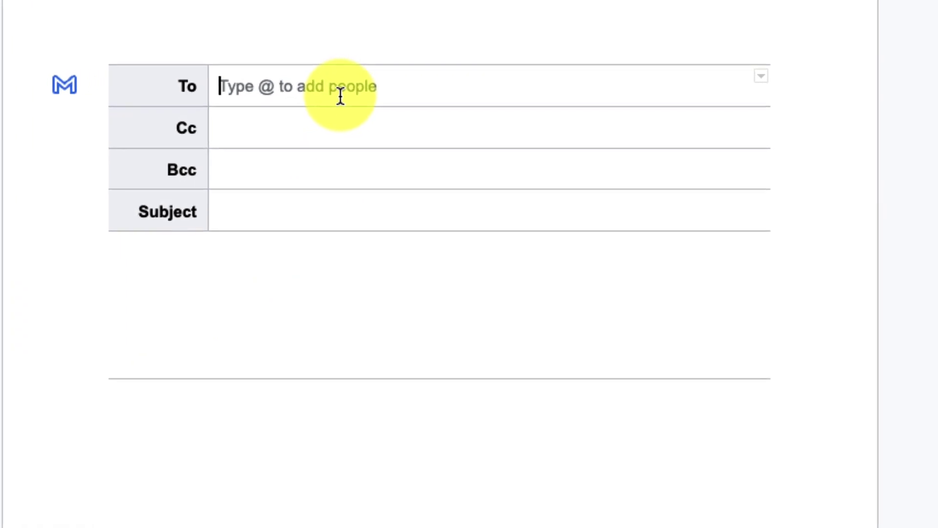
click(330, 133)
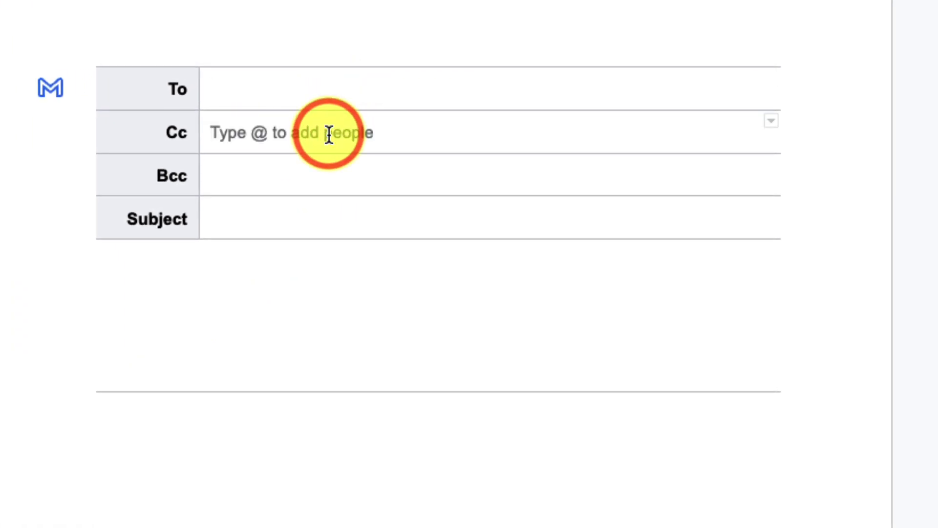
click(308, 224)
click(258, 299)
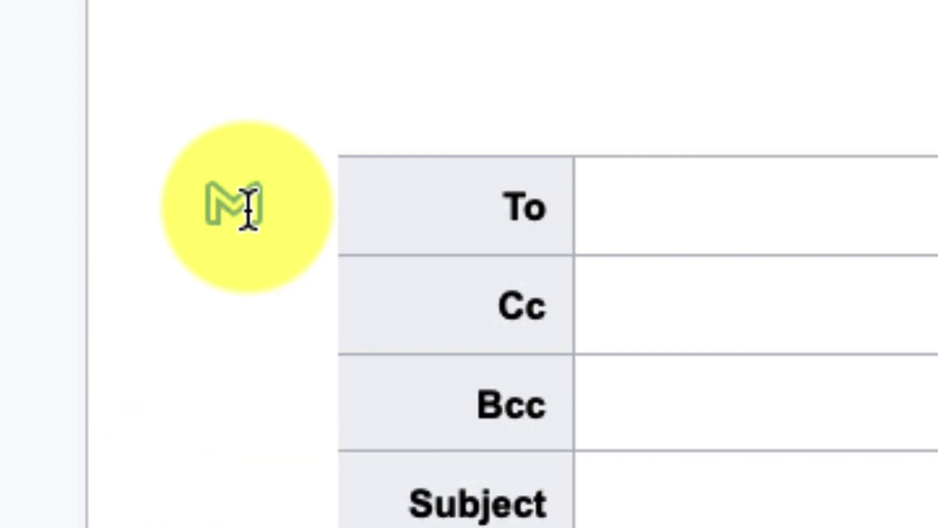
Step: Select all content and delete the email draft, leaving the page blank
key(super+a)
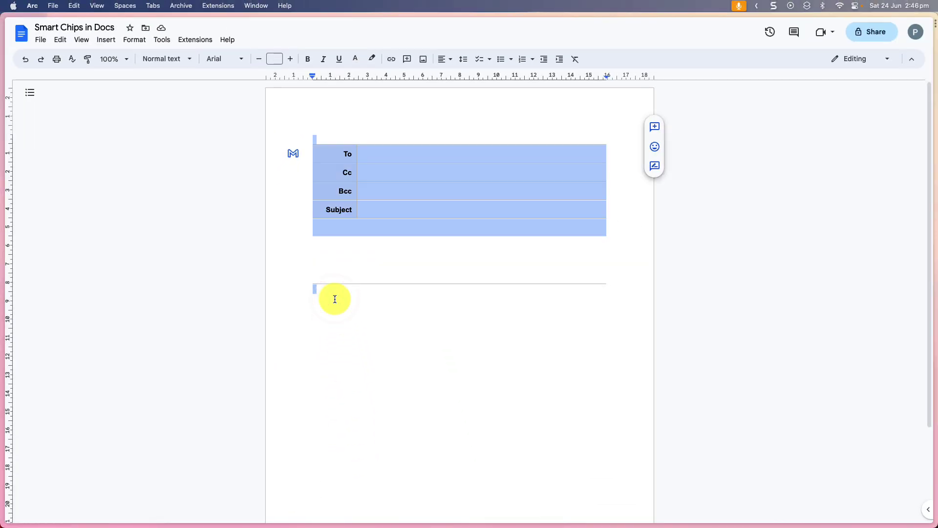
key(BackSpace)
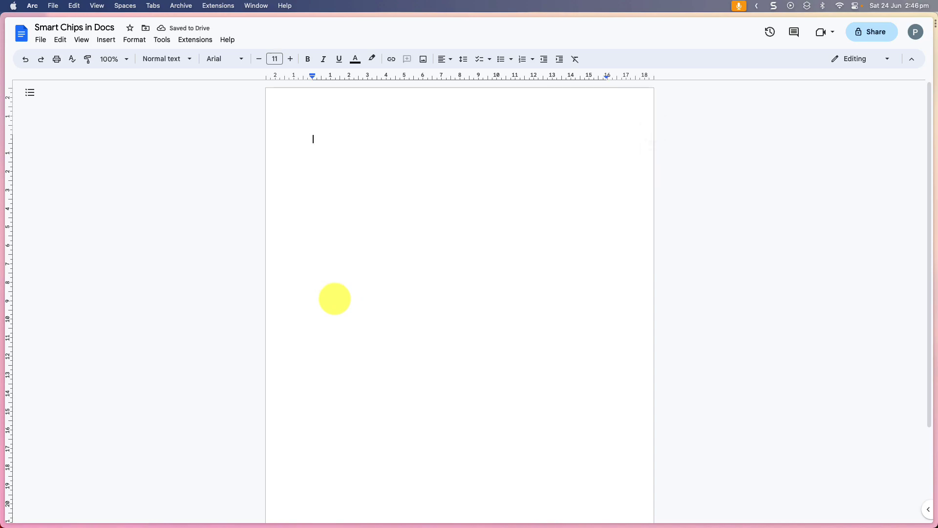
text(@)
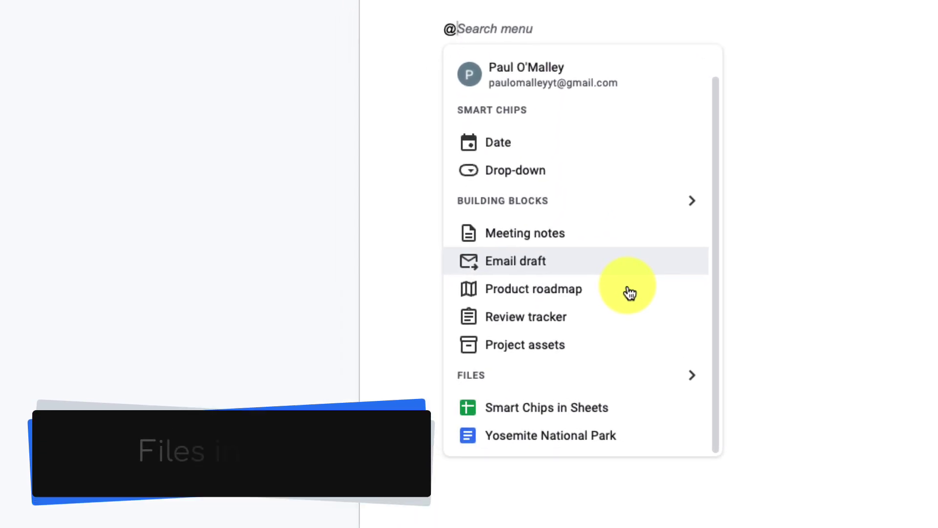
Step: Insert the Yosemite National Park file chip, preview the linked document beside the page, then close the preview
click(577, 440)
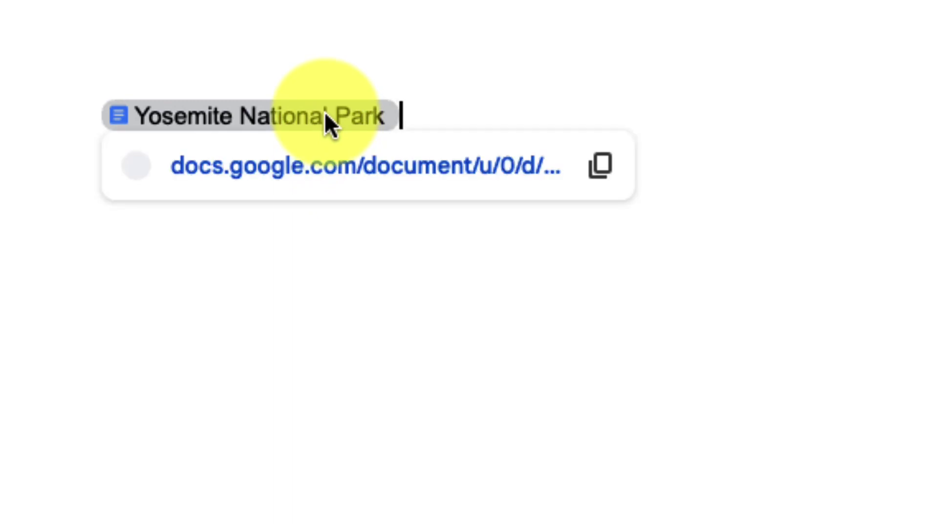
mouse_move(250, 116)
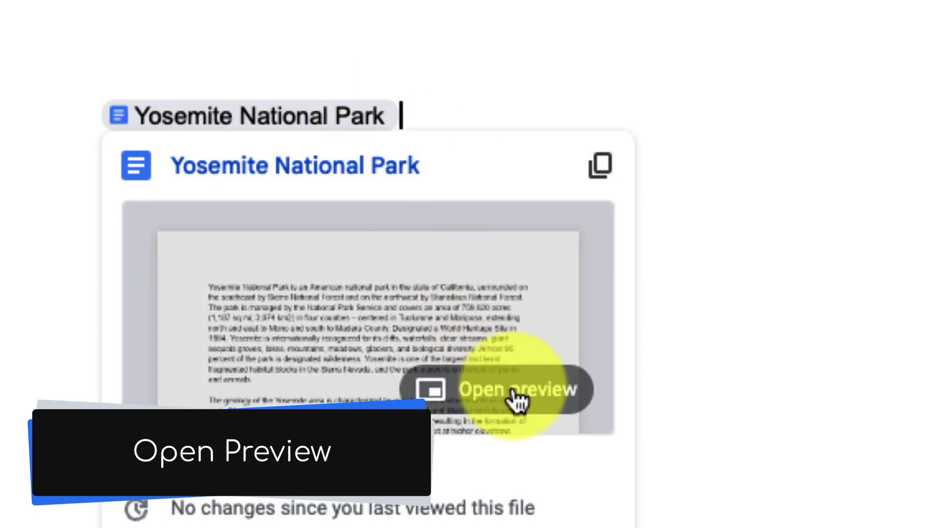
click(515, 397)
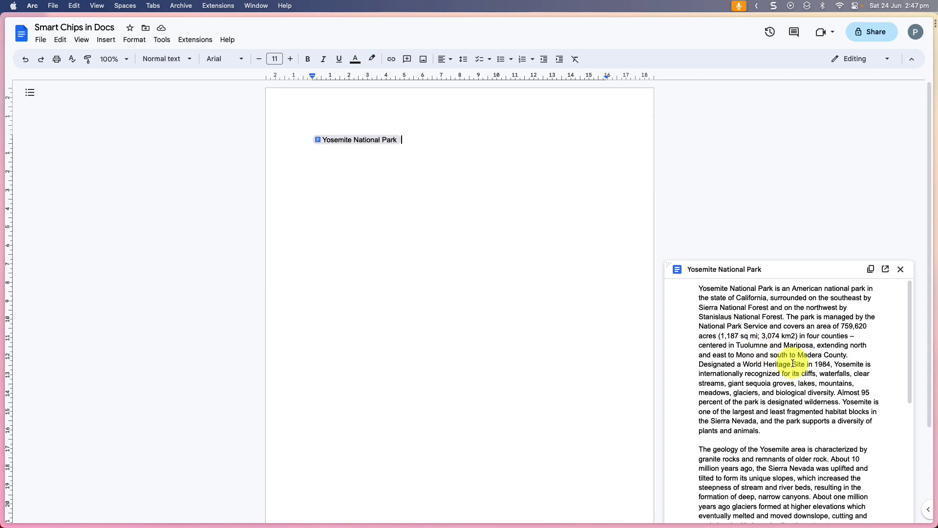
scroll(793, 363, down, 3)
scroll(792, 364, down, 2)
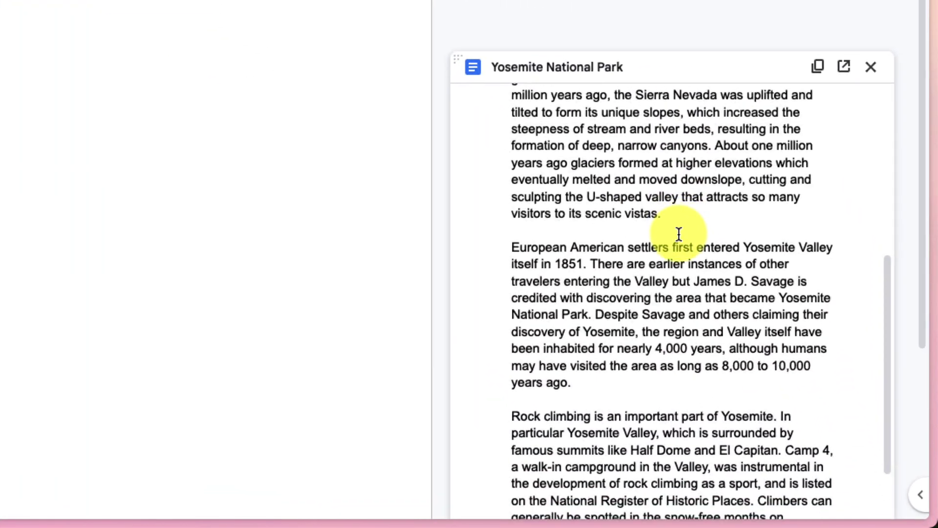
scroll(793, 363, down, 2)
scroll(670, 226, up, 2)
scroll(670, 225, up, 5)
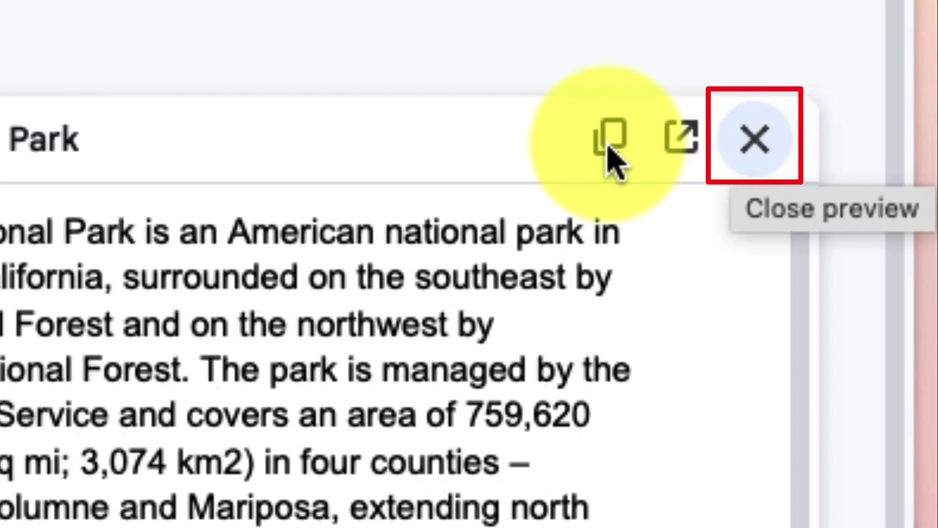
click(755, 144)
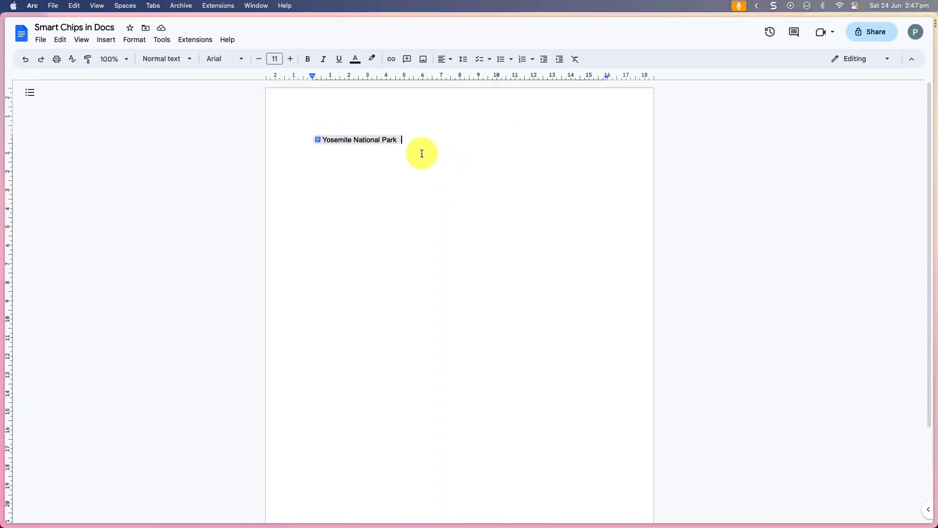
Step: Replace the Yosemite chip with its pasted document link converted to a chip, then switch to the Figma board
key(BackSpace)
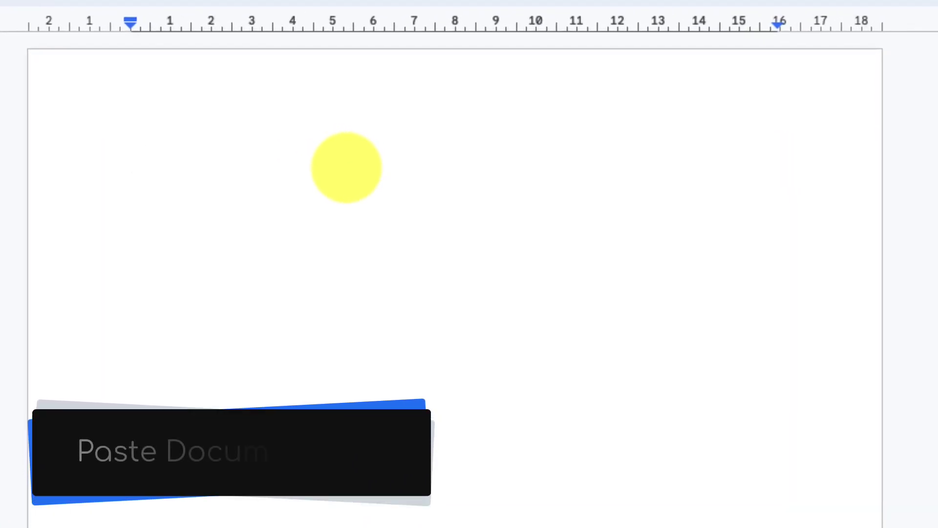
key(ctrl+v)
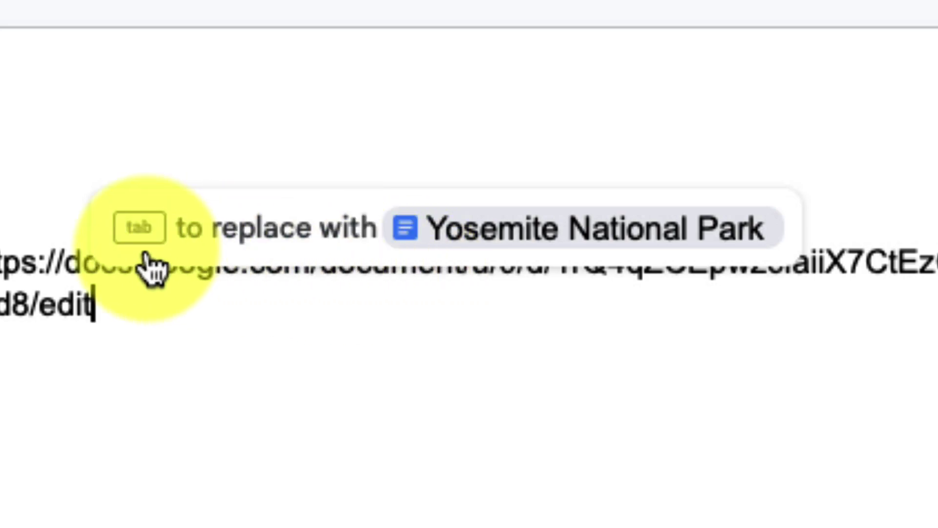
key(Tab)
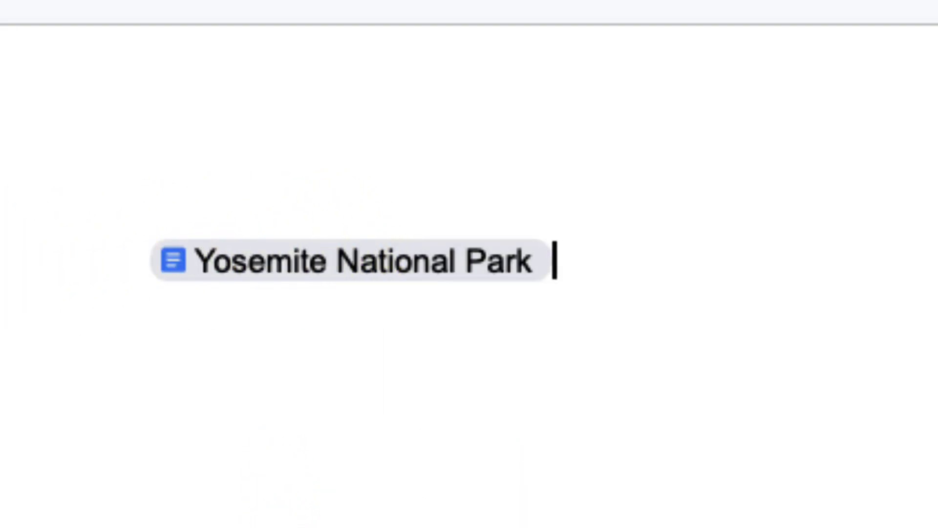
click(51, 153)
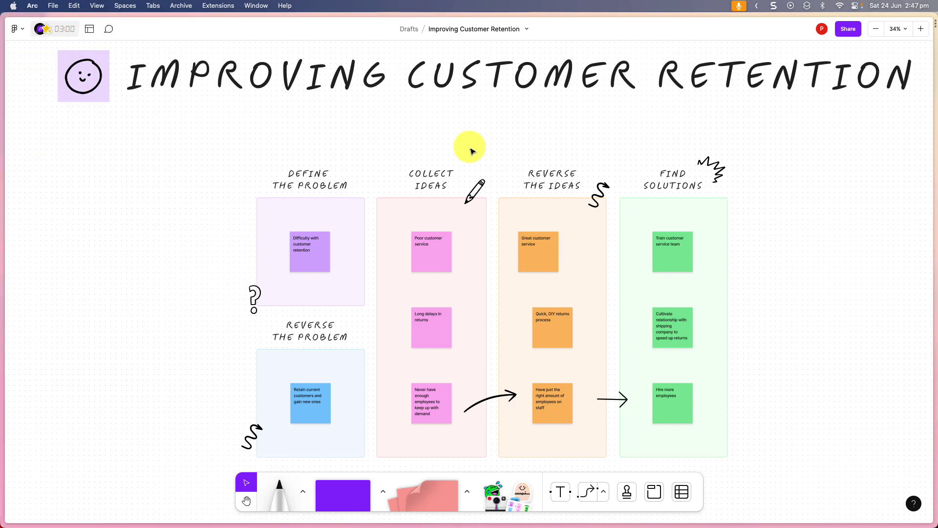
Step: Align the Great customer service sticky note with the stickies below it
click(535, 252)
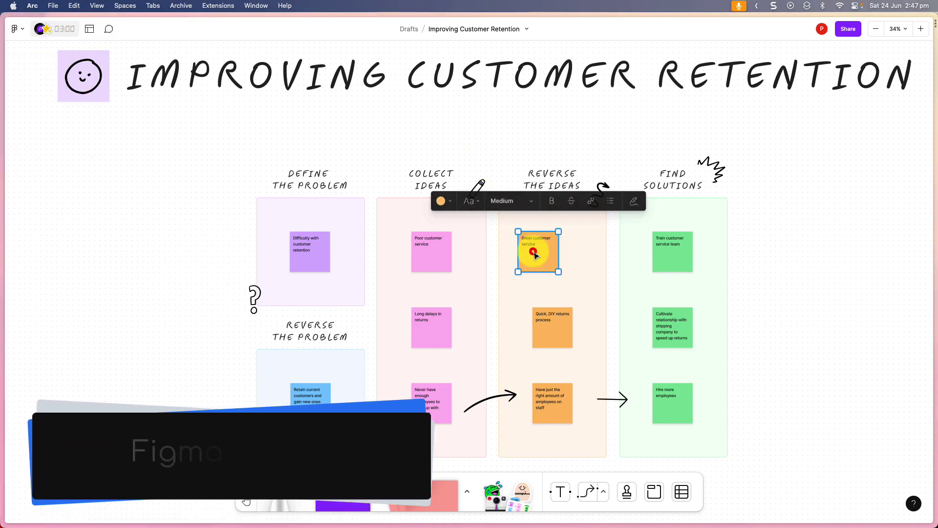
drag(543, 255, 548, 255)
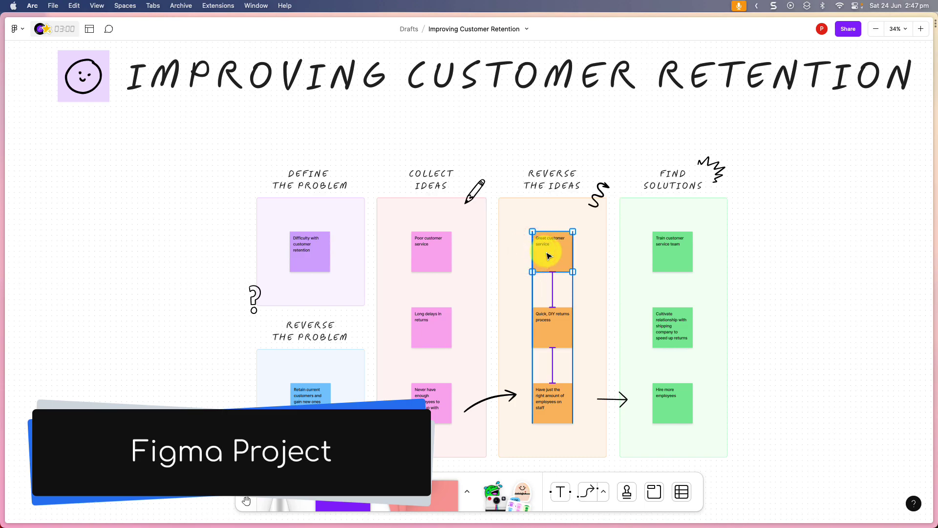
click(585, 252)
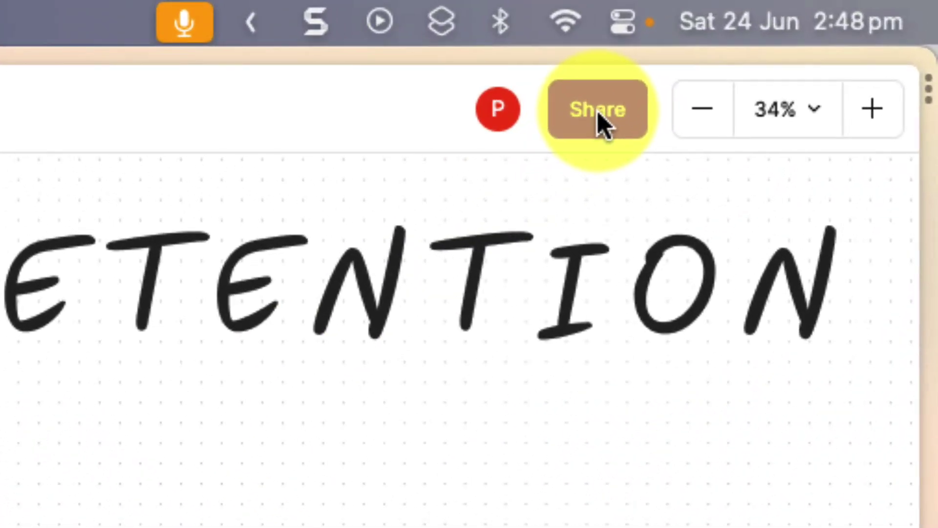
Step: Copy the Improving Customer Retention board's share link from the Share dialog and close it
click(597, 112)
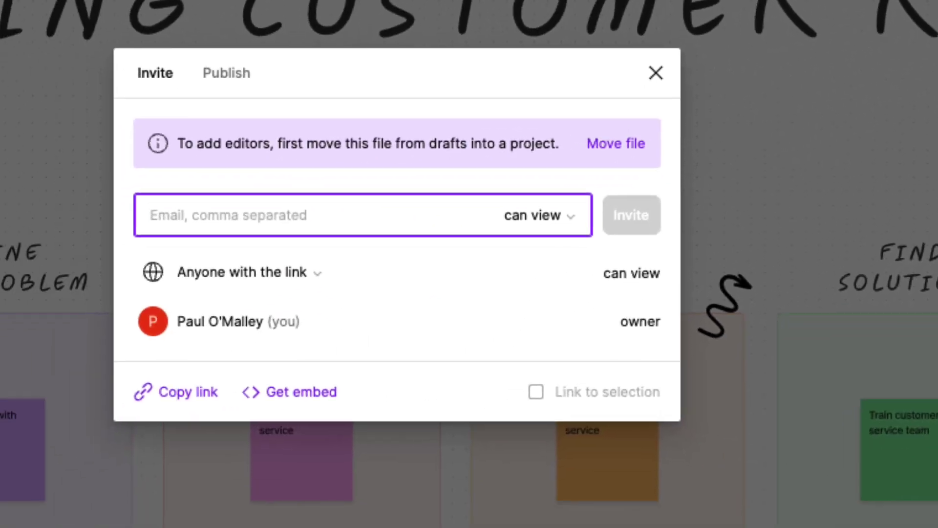
click(177, 393)
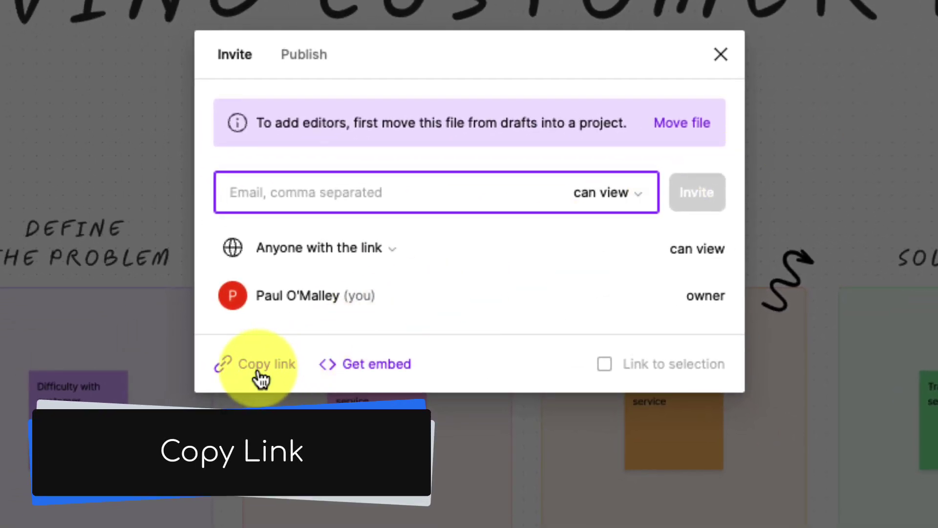
click(261, 378)
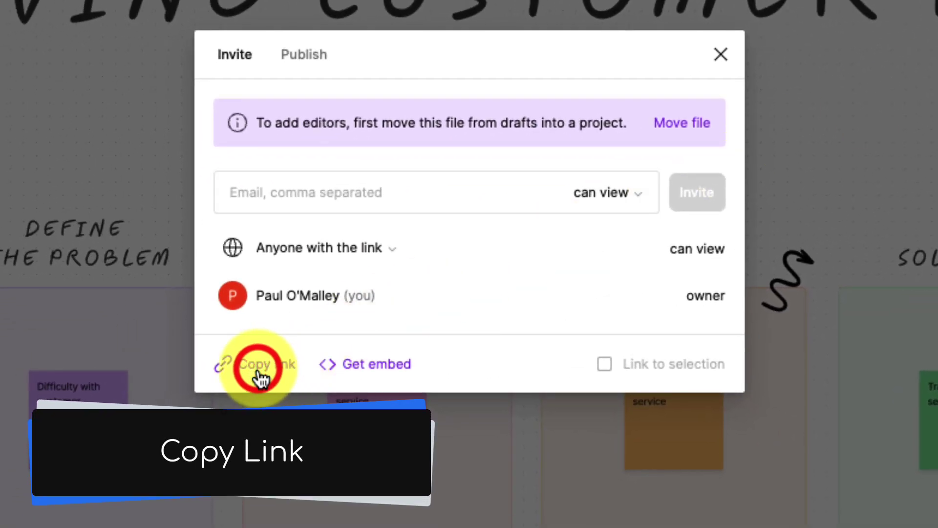
click(719, 55)
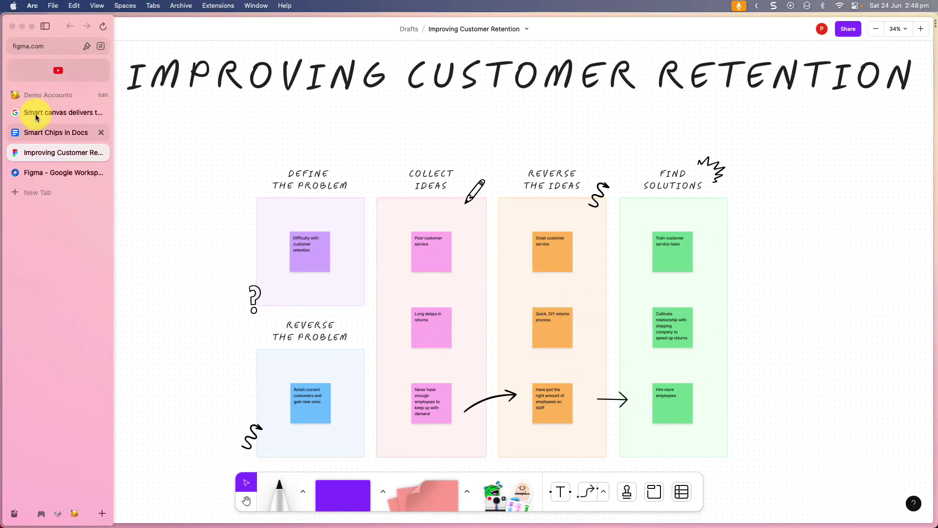
Step: Paste the Figma board URL as a plain link on the line below the Yosemite chip
click(53, 135)
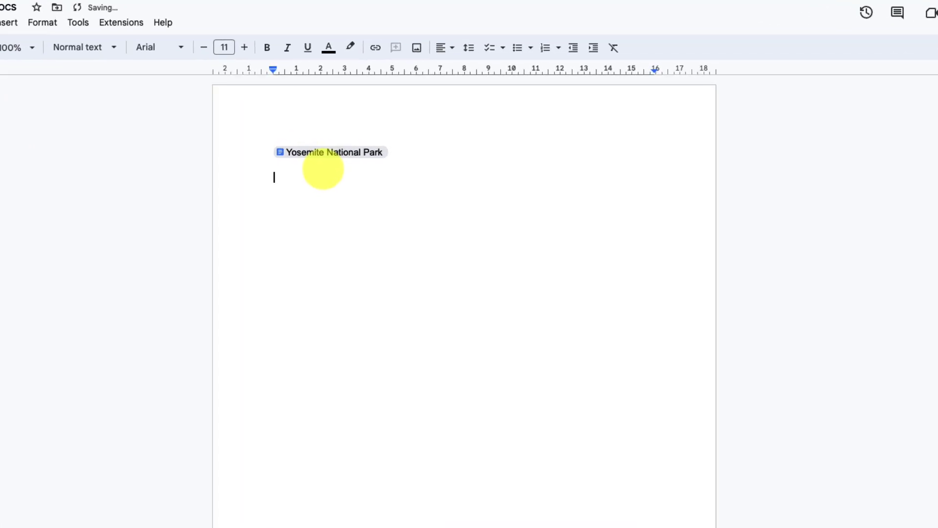
key(super+v)
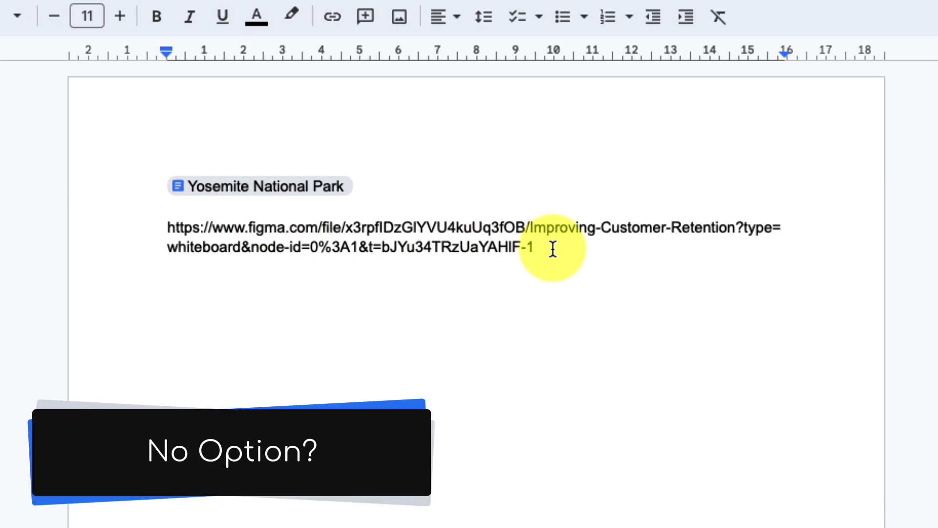
key(Tab)
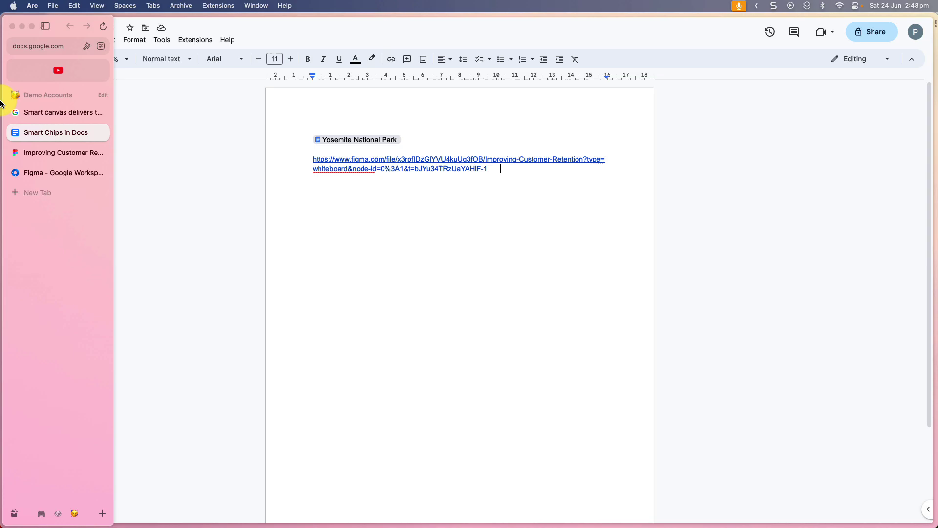
Step: Install the Figma add-on from its Marketplace listing, choosing the Google account and granting access
click(59, 174)
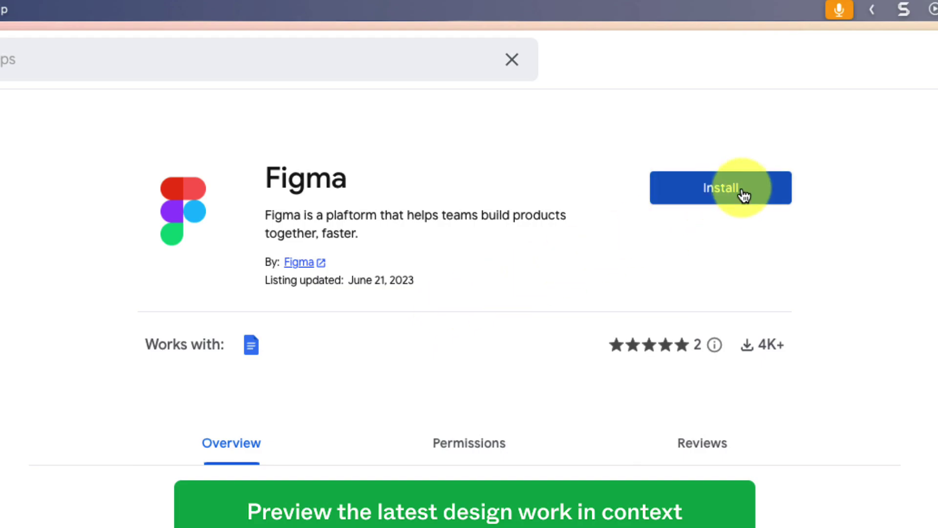
click(743, 194)
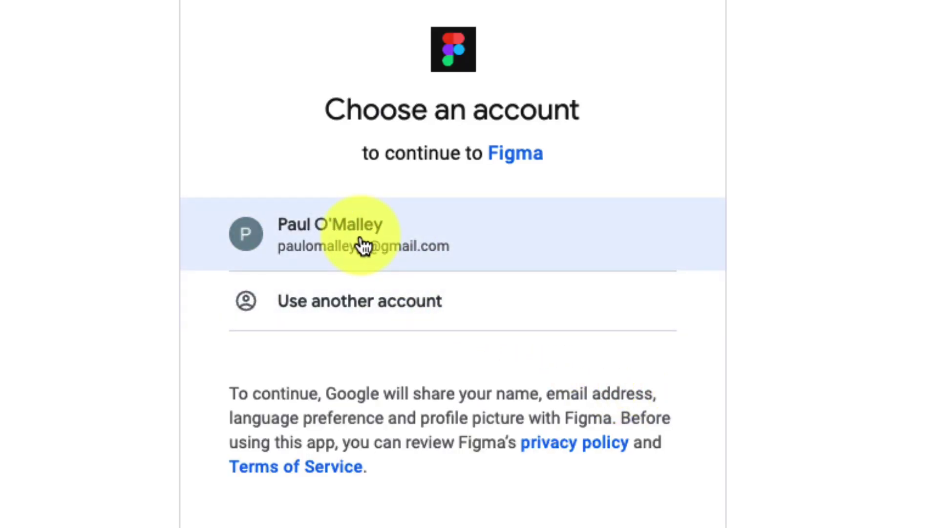
click(359, 236)
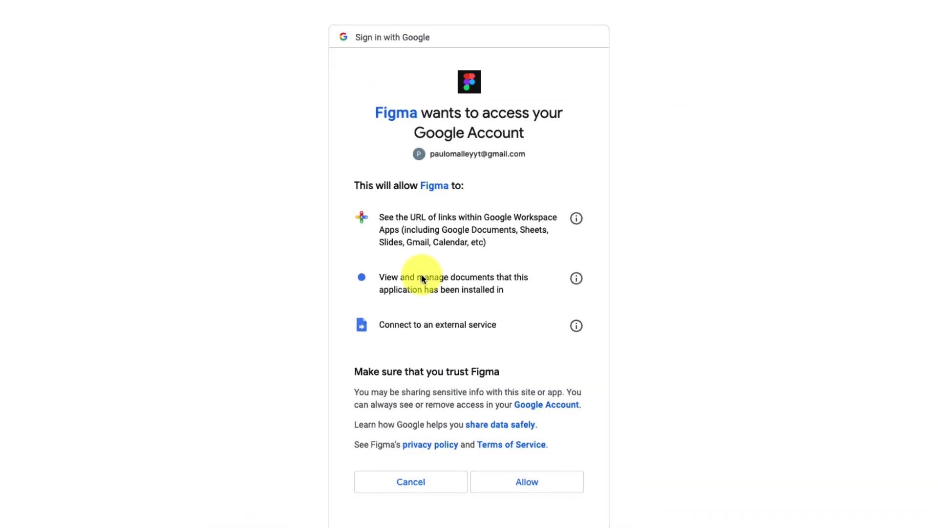
click(527, 484)
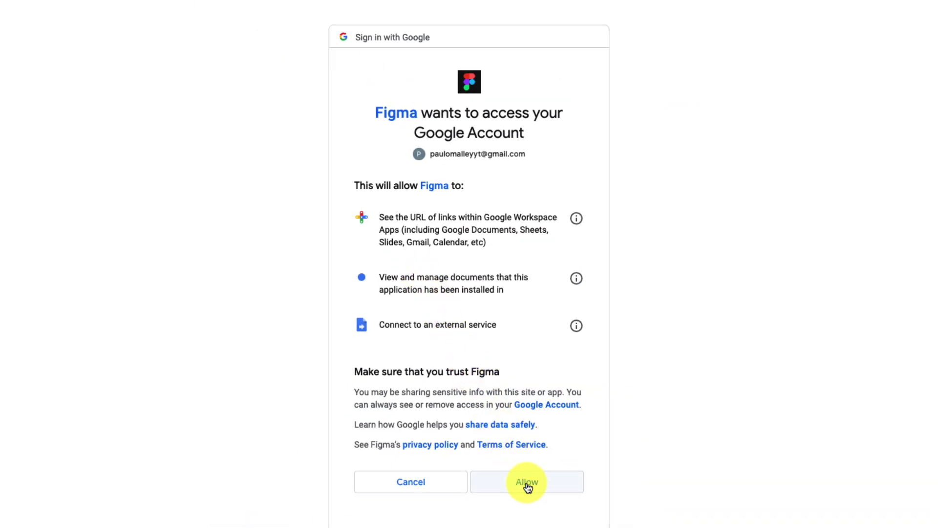
click(528, 484)
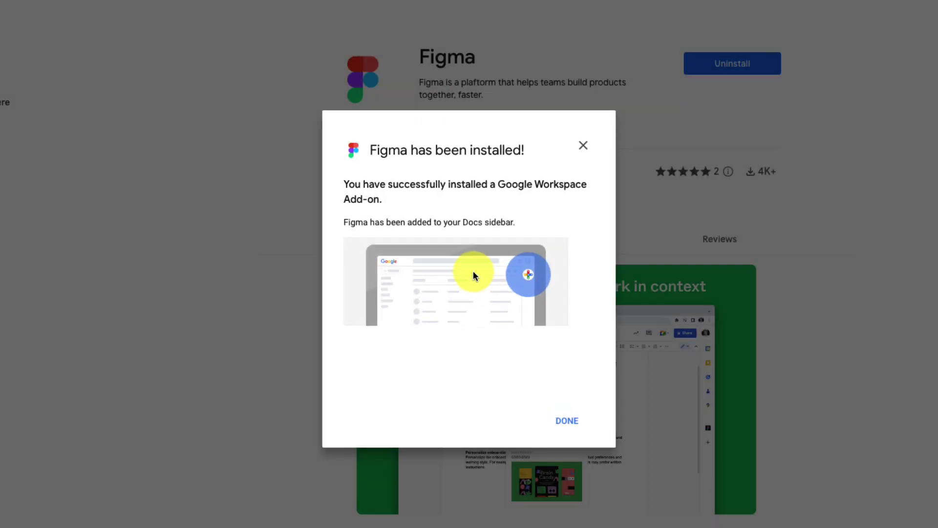
click(564, 422)
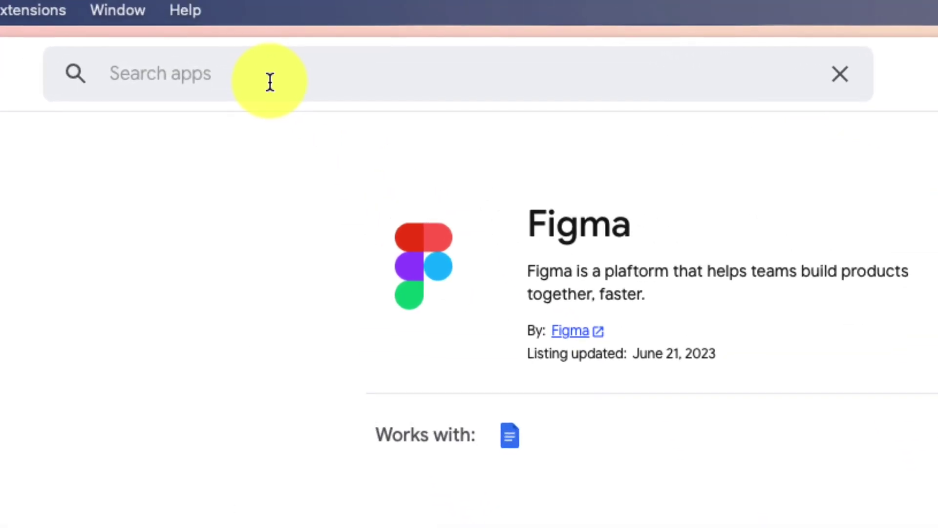
Step: Search the Marketplace for 'smart chip' add-ons
click(270, 82)
text(sm)
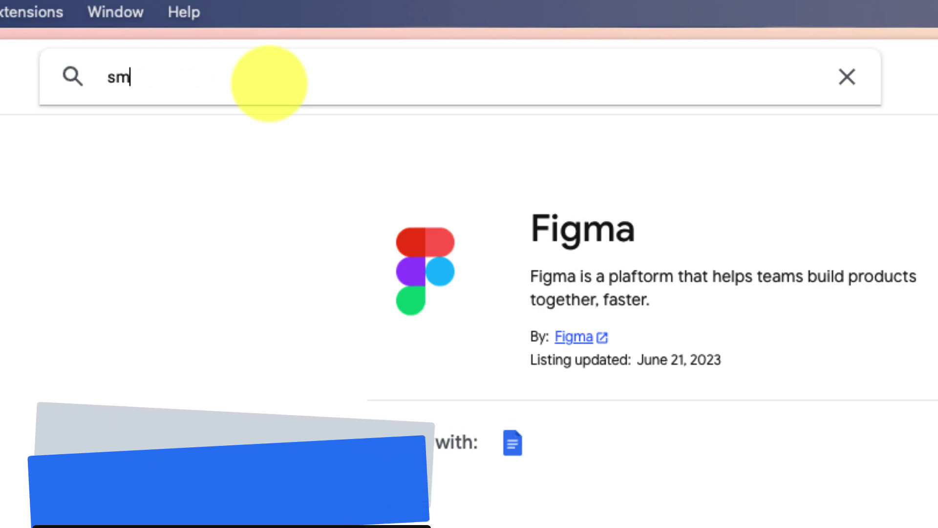
text(art chip)
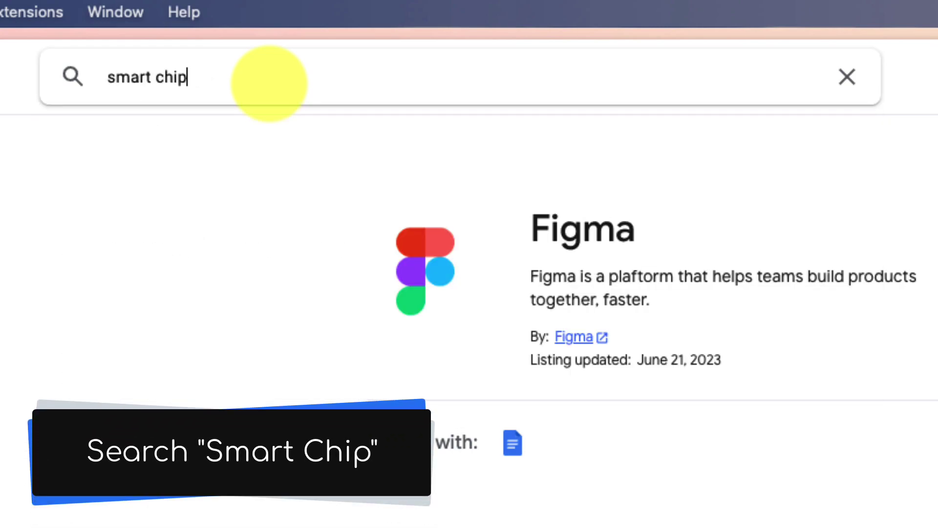
key(Return)
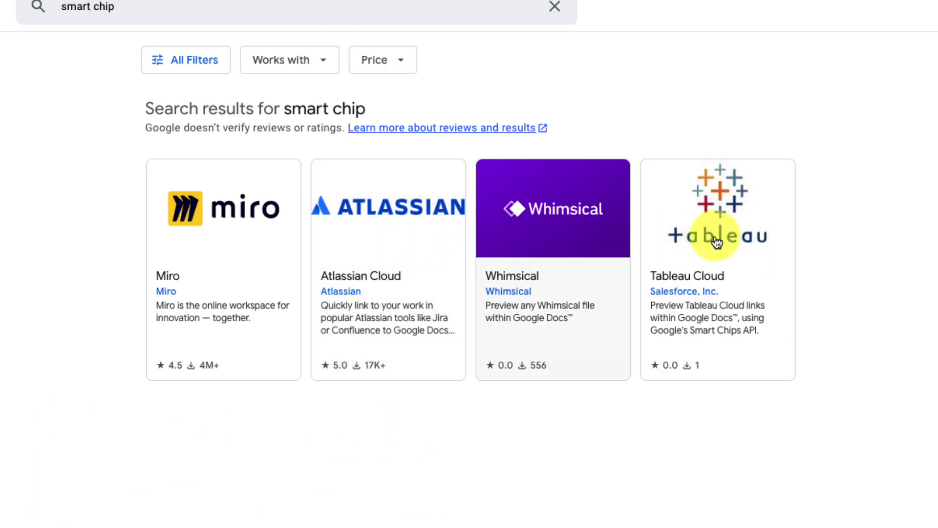
Step: Create a new doc via docs.new and paste the Figma board link, converting it into a Figma smart chip
key(super+t)
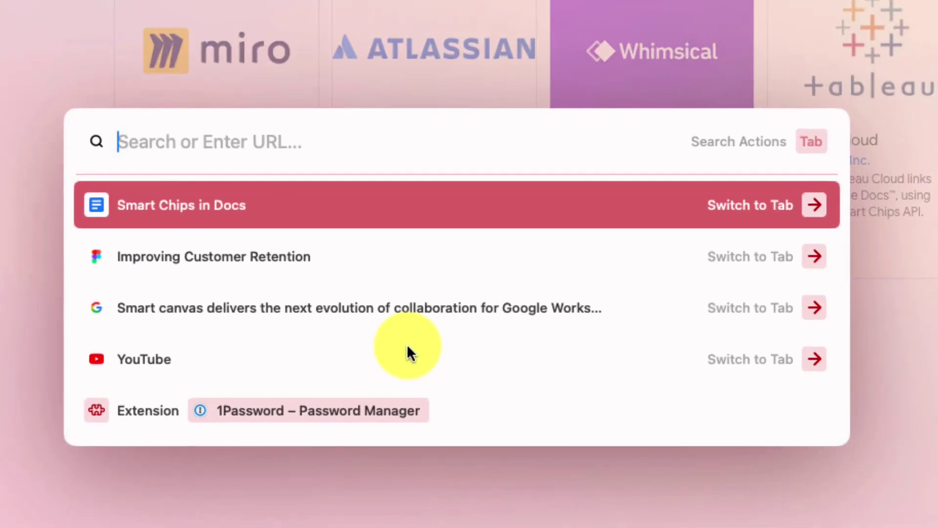
text(docs.)
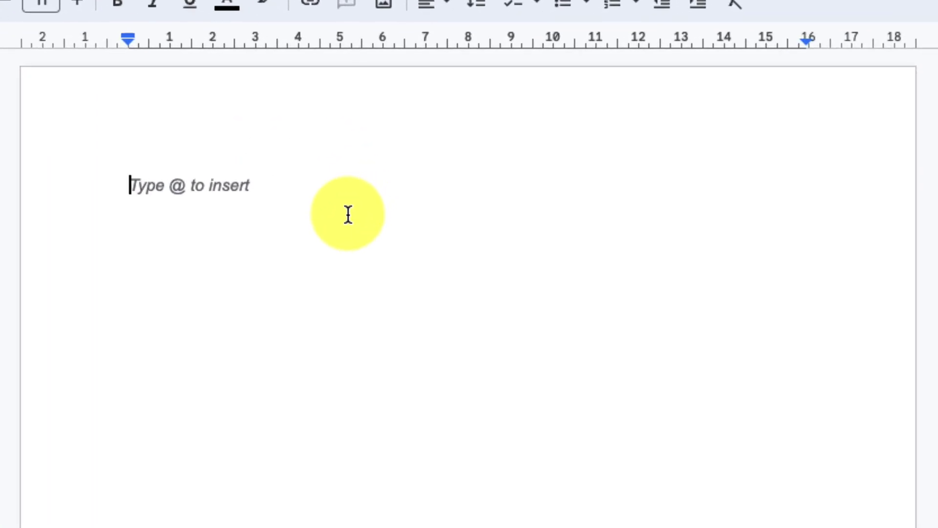
key(ctrl+v)
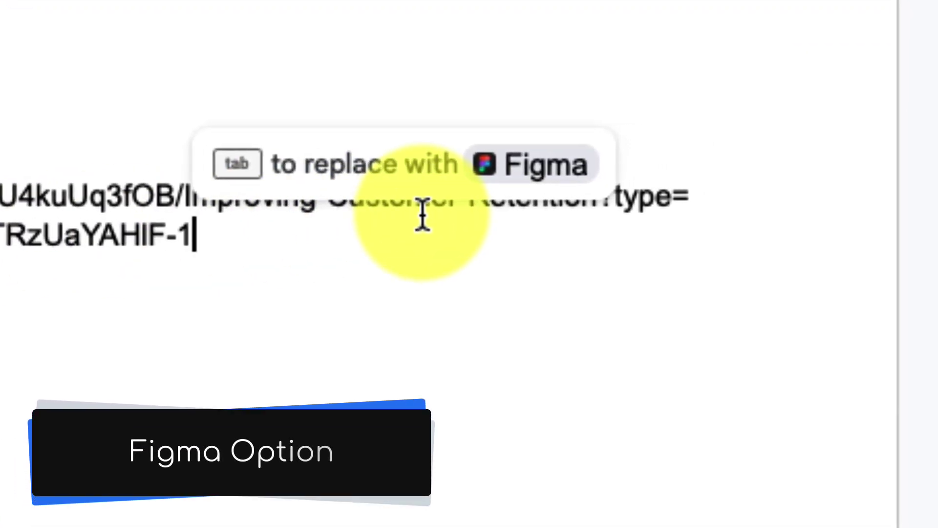
key(Tab)
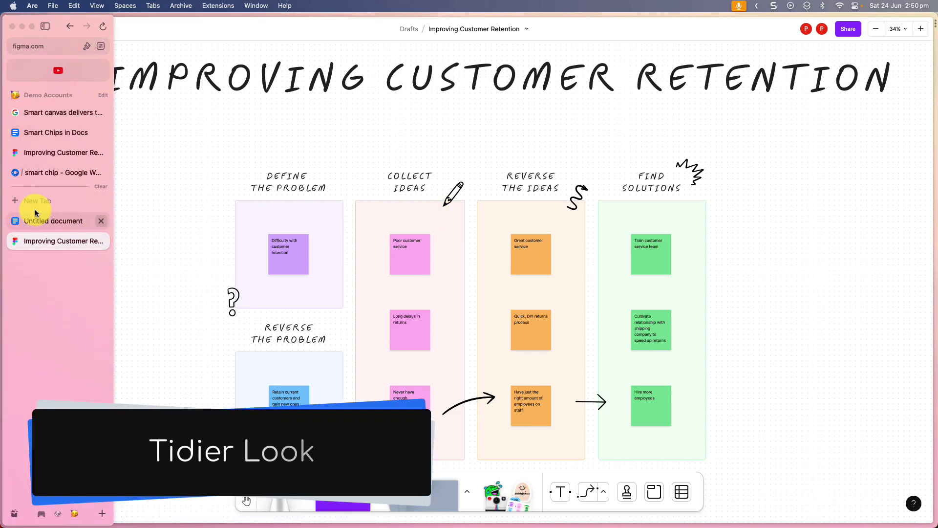
Step: Return to the untitled document with the Figma chip, then hide the browser to show the desktop
click(35, 214)
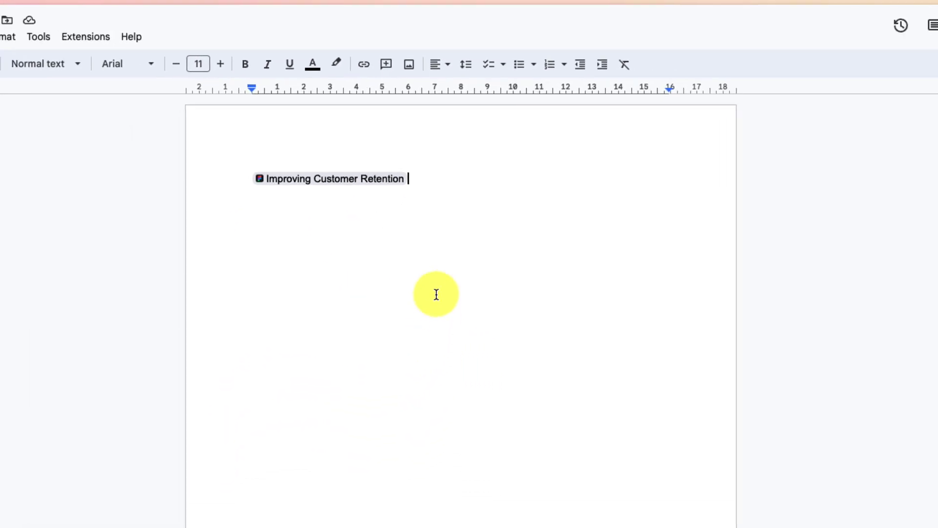
key(ctrl+Left)
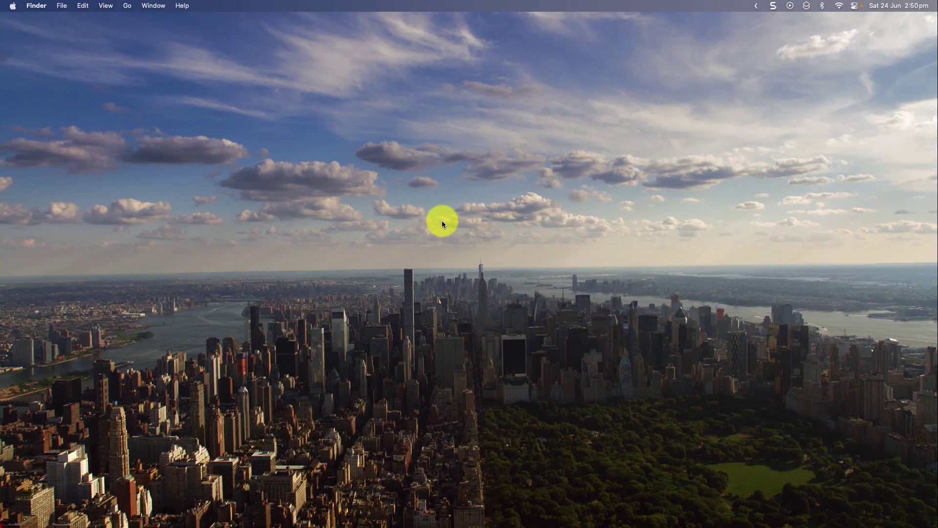